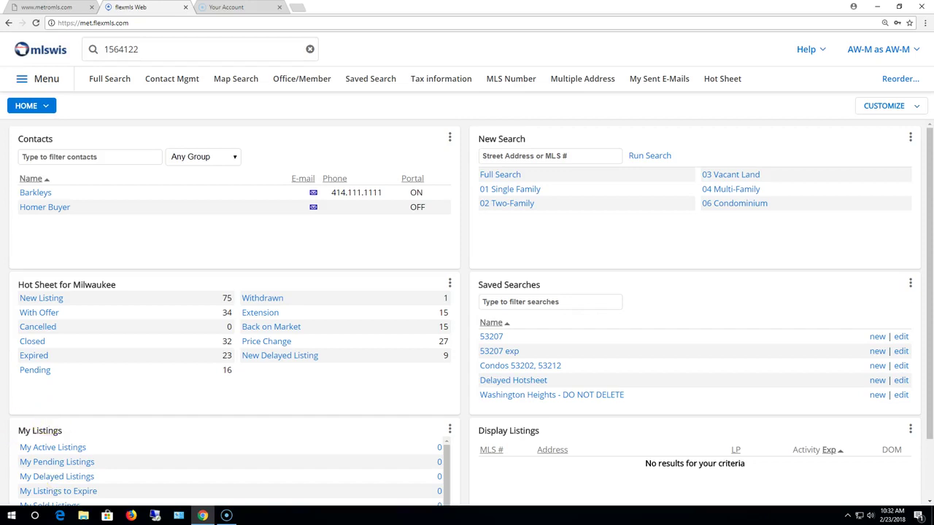
# Step: Open the History Search form and enter the property's house number as the starting street number
pyautogui.click(44, 82)
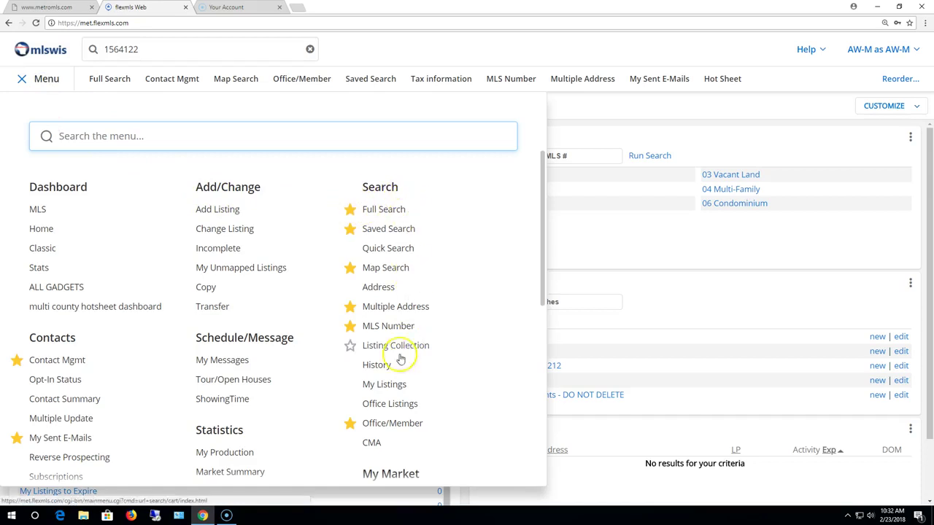
pyautogui.click(380, 367)
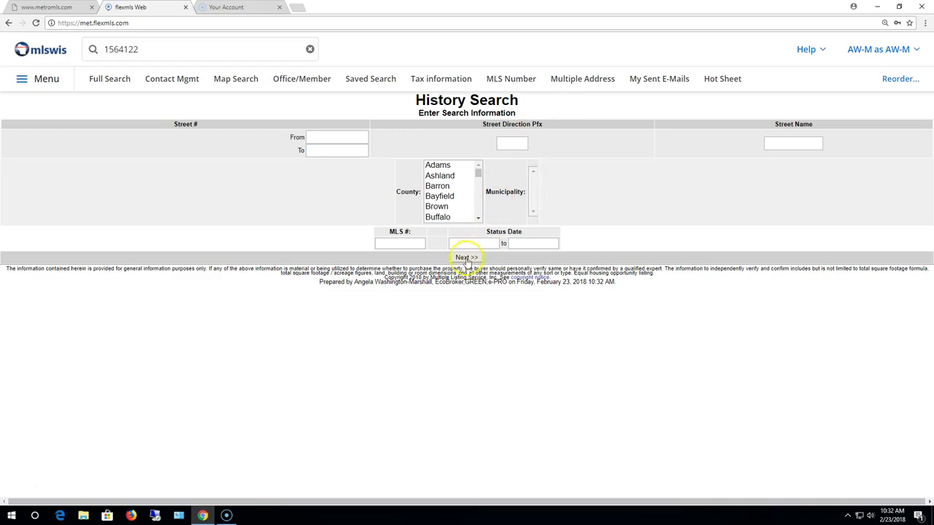
pyautogui.click(348, 137)
pyautogui.click(357, 144)
pyautogui.click(335, 137)
# Step: Enter the property's street name in the History Search form, leaving the street direction blank
pyautogui.click(810, 141)
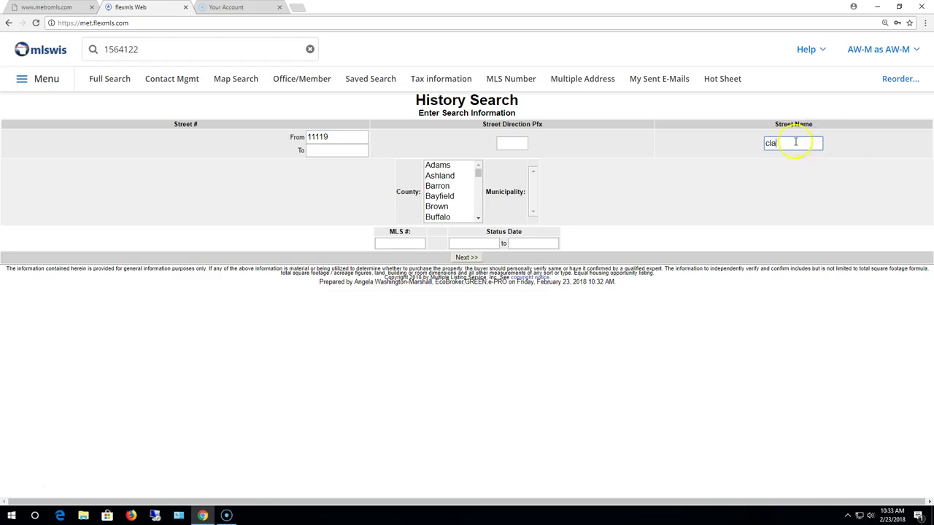
pyautogui.click(525, 140)
pyautogui.click(764, 151)
pyautogui.click(794, 143)
pyautogui.doubleClick(794, 142)
pyautogui.moveTo(344, 137); pyautogui.dragTo(294, 137)
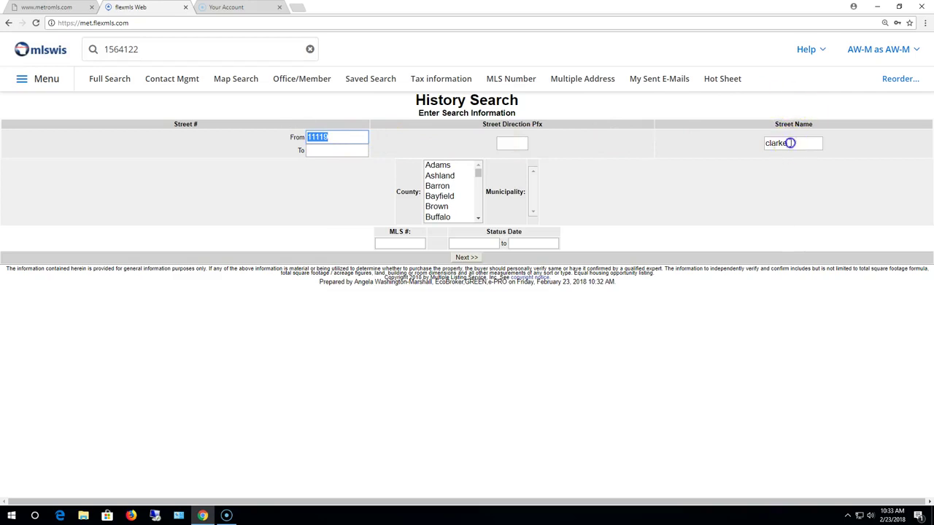
pyautogui.moveTo(789, 143); pyautogui.dragTo(738, 148)
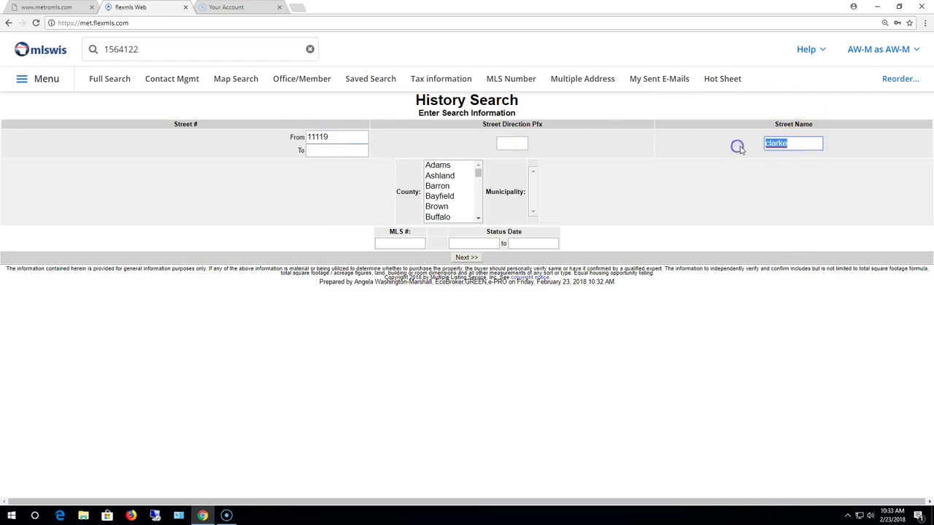
pyautogui.click(811, 143)
pyautogui.doubleClick(792, 144)
# Step: Limit the history search to Milwaukee county and the Wauwatosa municipality, and run it
pyautogui.click(450, 210)
pyautogui.write('mil')
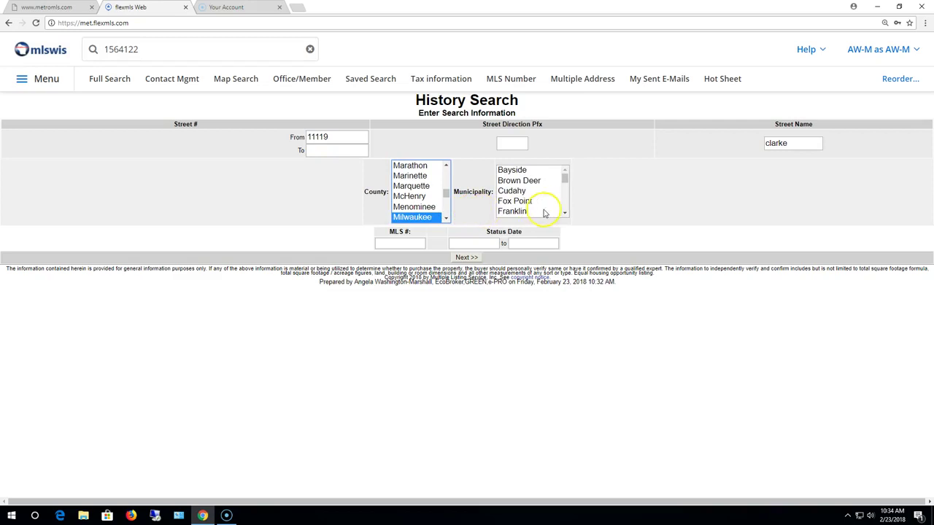
pyautogui.click(542, 205)
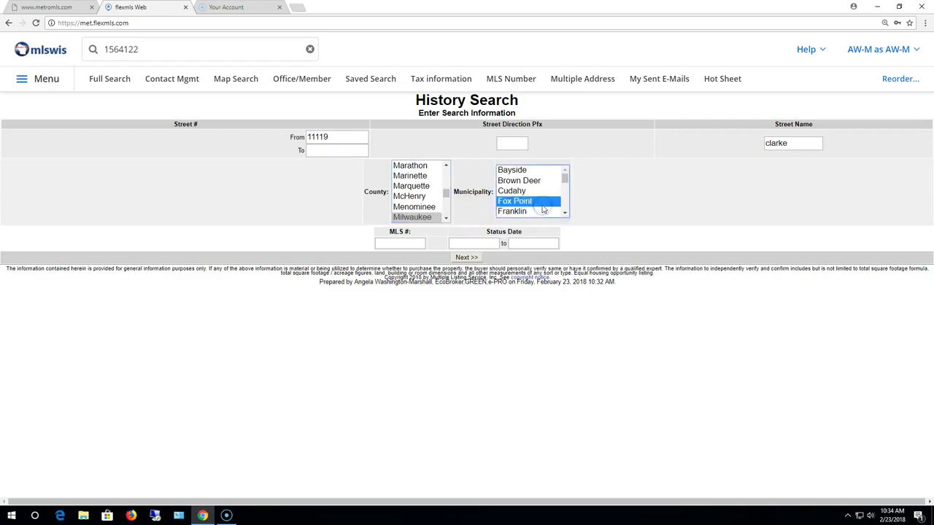
pyautogui.write('watosa')
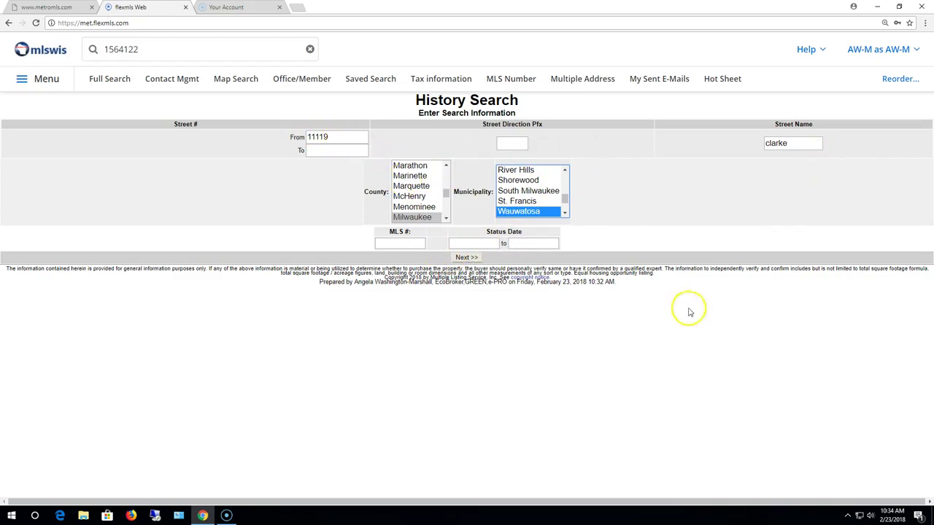
pyautogui.click(467, 258)
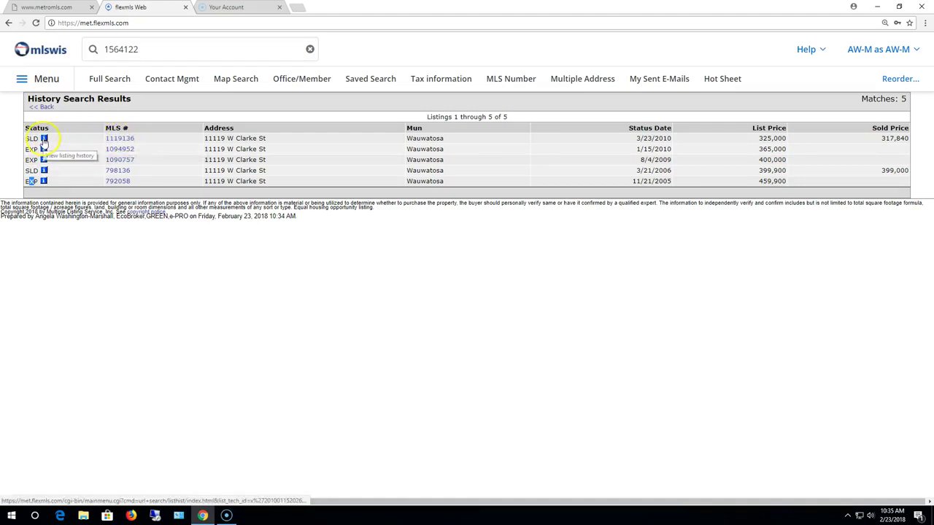
# Step: Open the history of sold listing 1119136 and review its listing member, entry date, status, original list price and original listing date
pyautogui.click(43, 139)
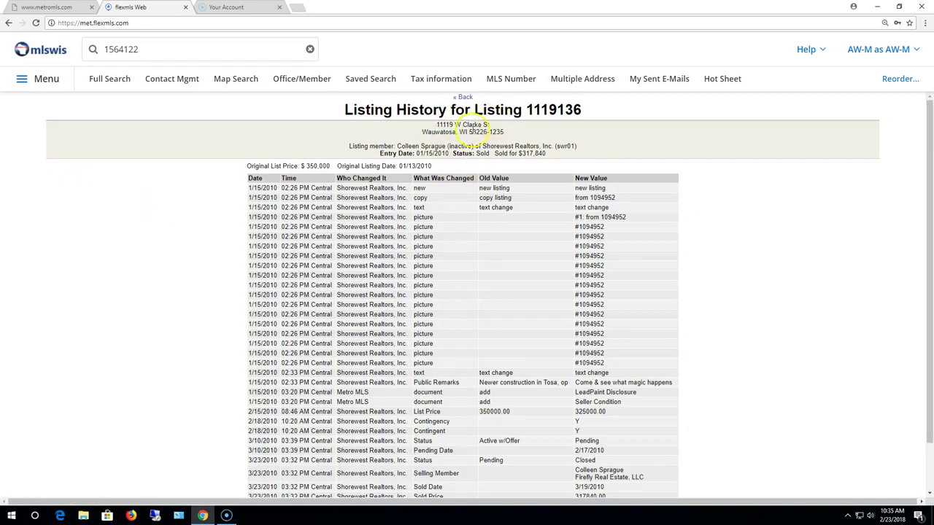
pyautogui.moveTo(398, 146); pyautogui.dragTo(574, 147)
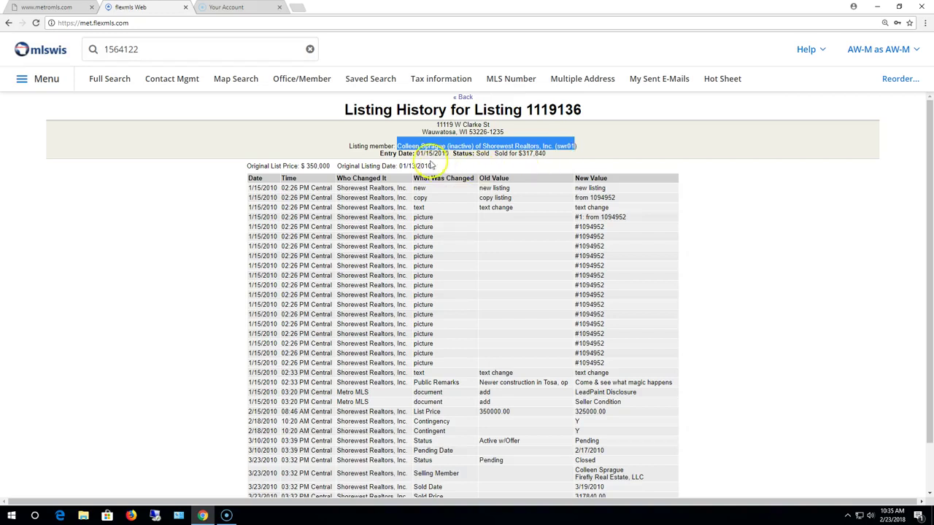
pyautogui.moveTo(380, 154); pyautogui.dragTo(543, 154)
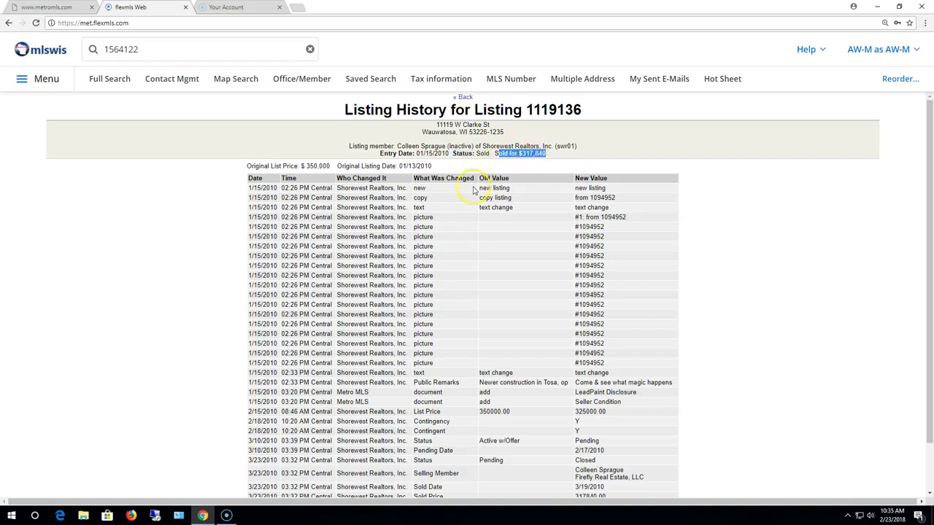
pyautogui.scroll(-2, 474, 194)
pyautogui.scroll(2, 467, 194)
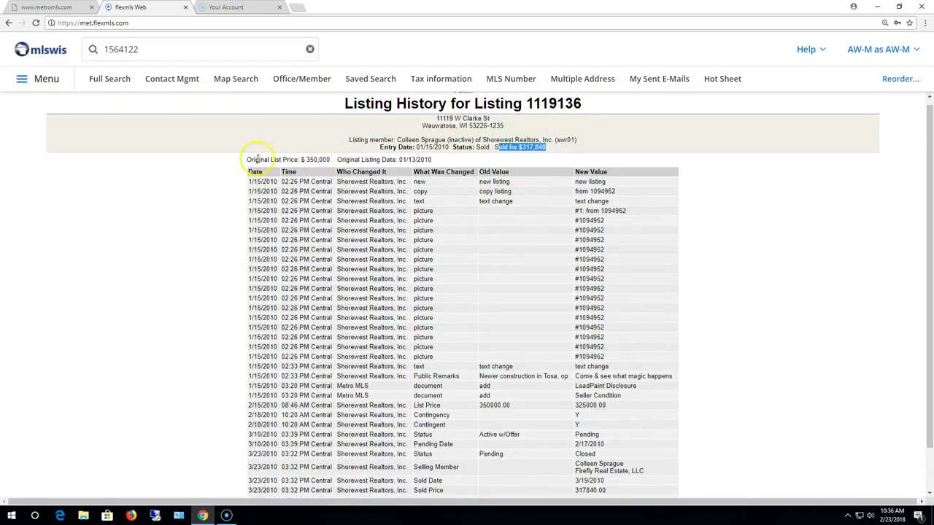
pyautogui.moveTo(256, 159); pyautogui.dragTo(432, 159)
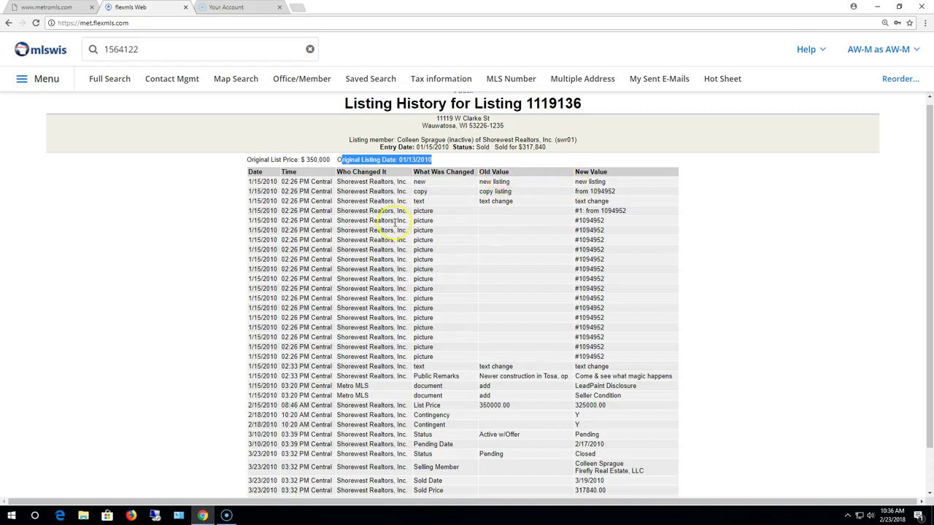
# Step: Examine the change log of listing 1119136, including the public remarks change and the documents added by Metro MLS
pyautogui.scroll(-1, 396, 221)
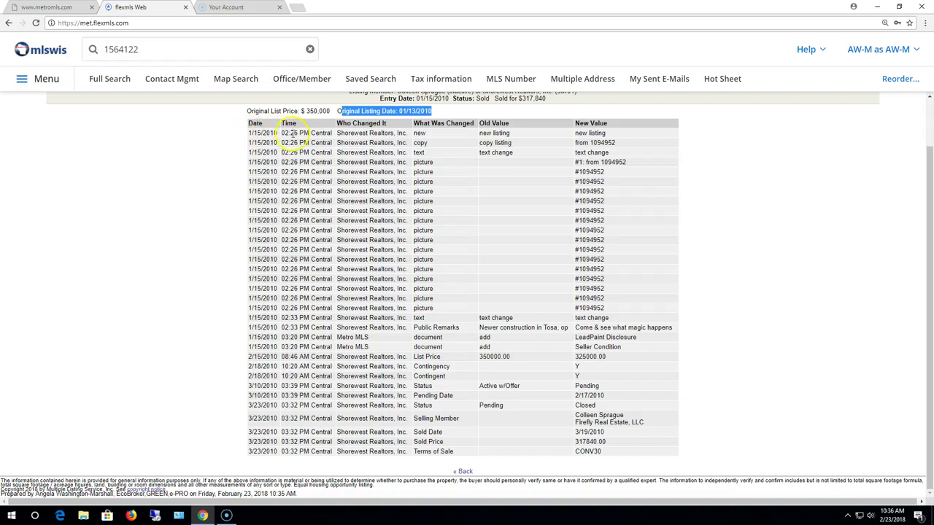
pyautogui.moveTo(286, 133)
pyautogui.moveTo(479, 327); pyautogui.dragTo(663, 328)
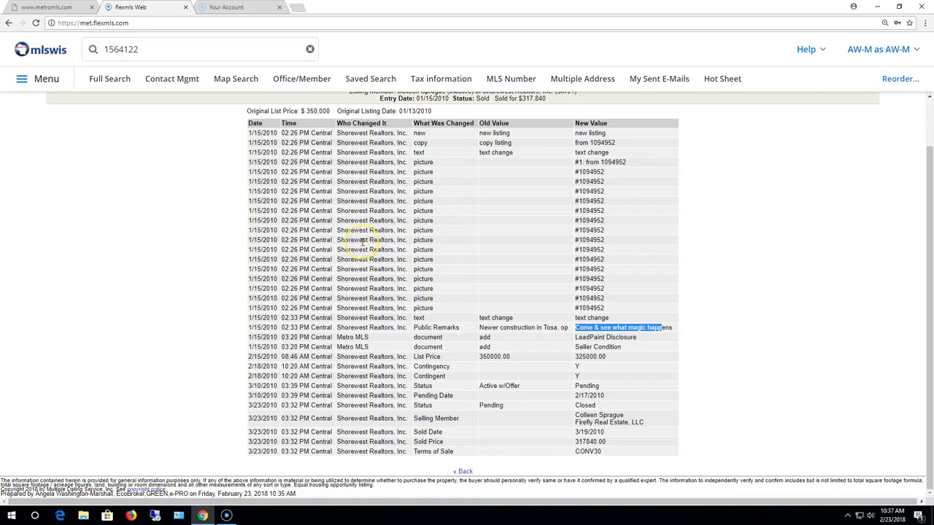
pyautogui.click(371, 337)
pyautogui.moveTo(371, 338); pyautogui.dragTo(340, 346)
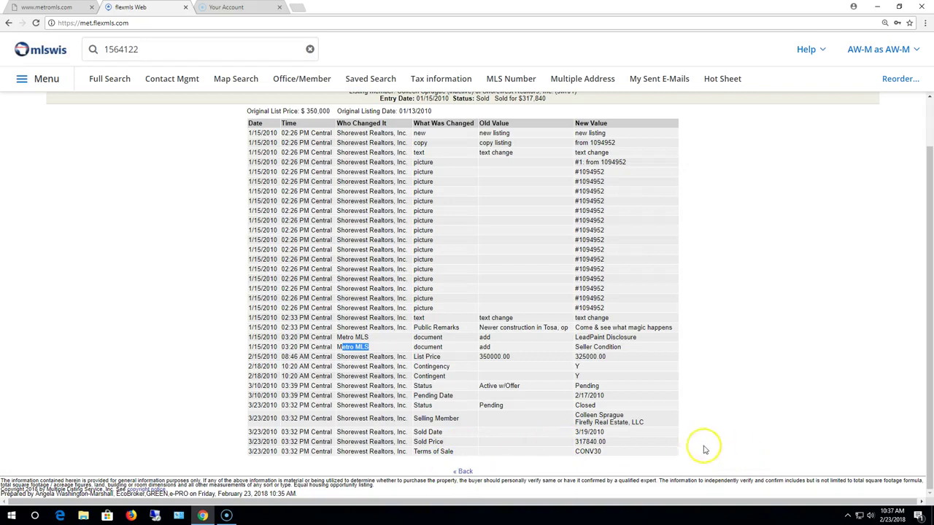
# Step: Return to the history search results and view the histories of expired listings 1094952 and 1090757 in turn
pyautogui.click(468, 474)
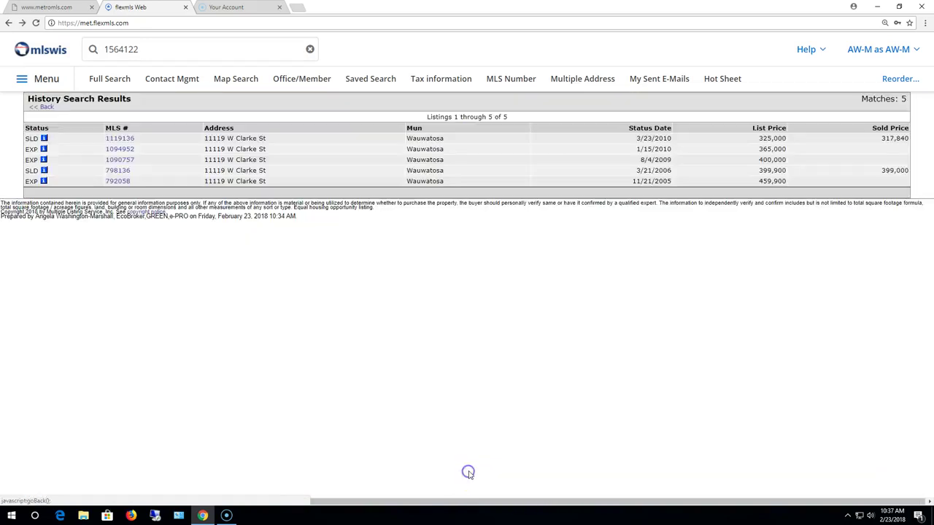
pyautogui.click(44, 150)
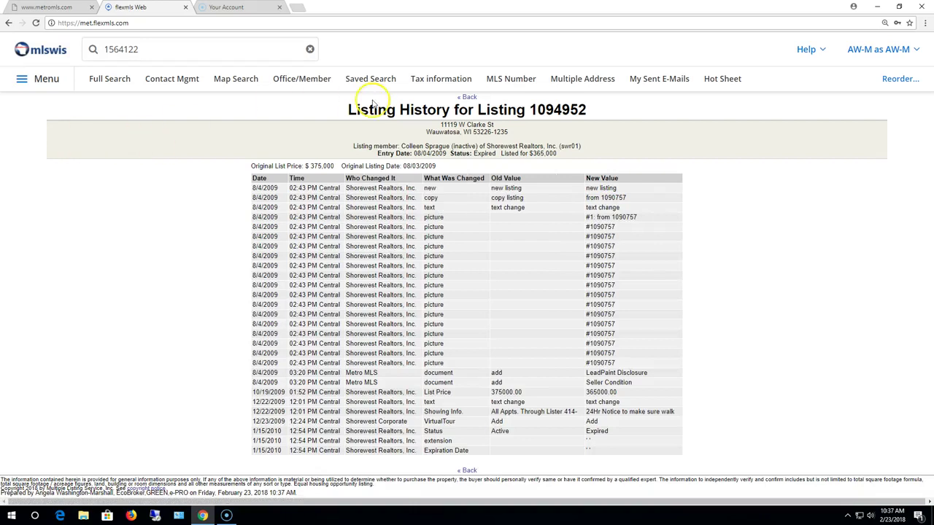
pyautogui.click(467, 97)
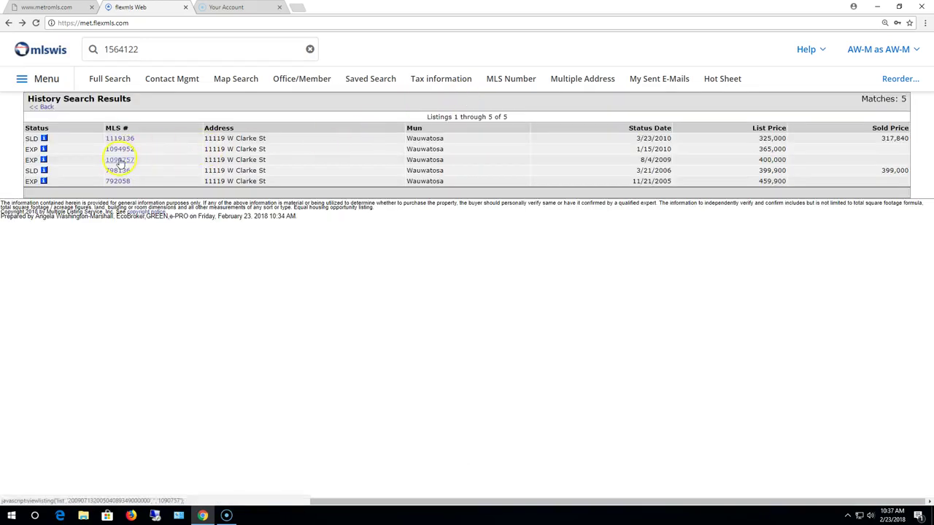
pyautogui.click(42, 162)
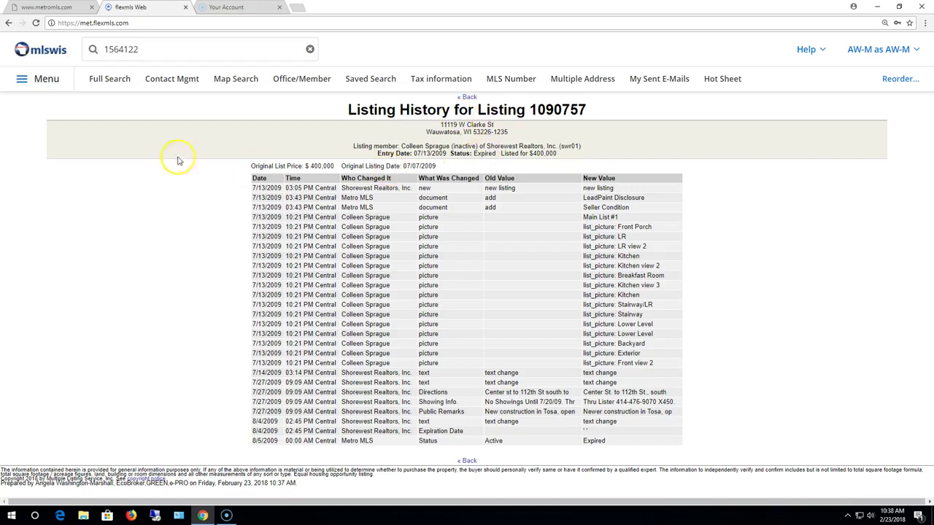
# Step: Replace the quick search text with the start of the property's street address and open the suggested Wauwatosa listing 1119136
pyautogui.moveTo(142, 46); pyautogui.dragTo(85, 48)
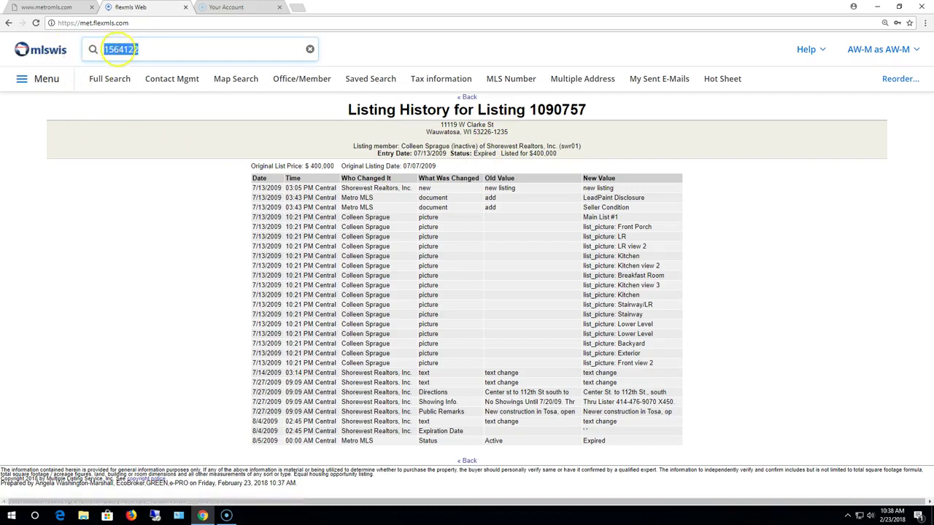
pyautogui.press('BackSpace')
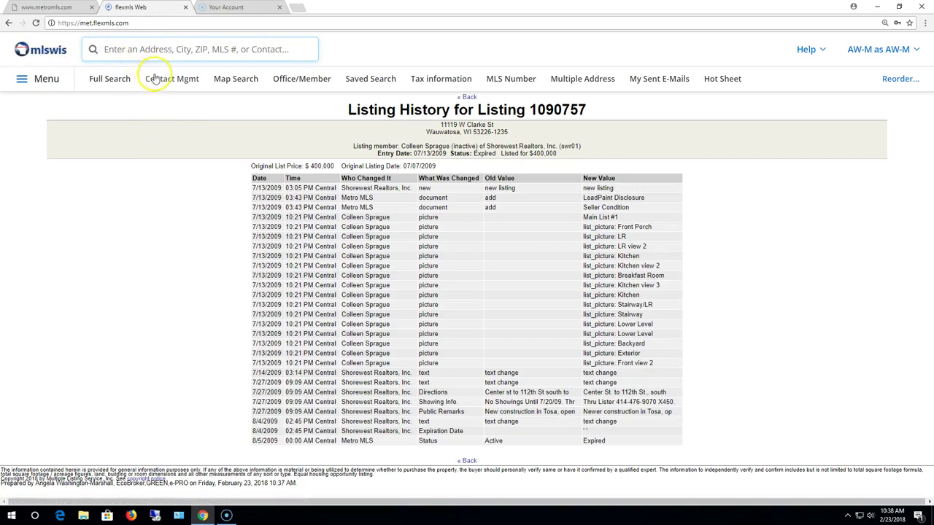
pyautogui.write('11')
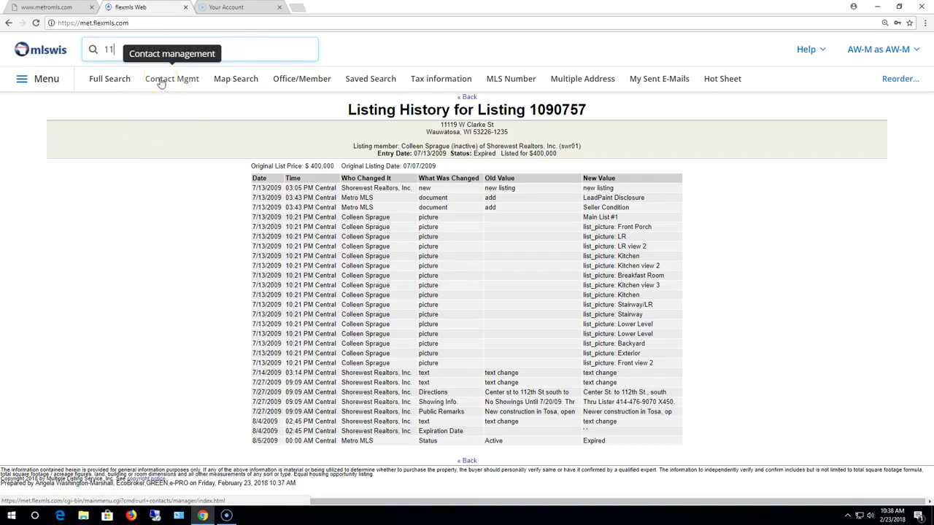
pyautogui.write('119 w')
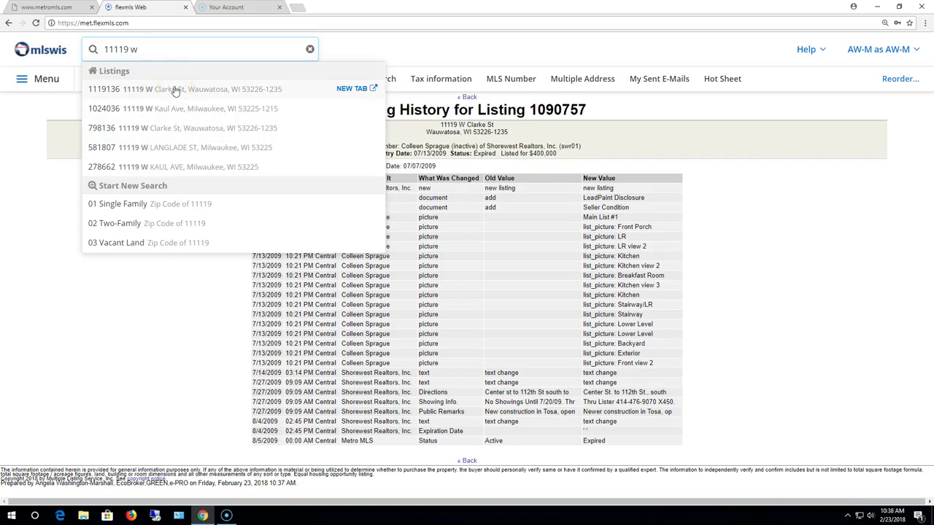
pyautogui.click(175, 91)
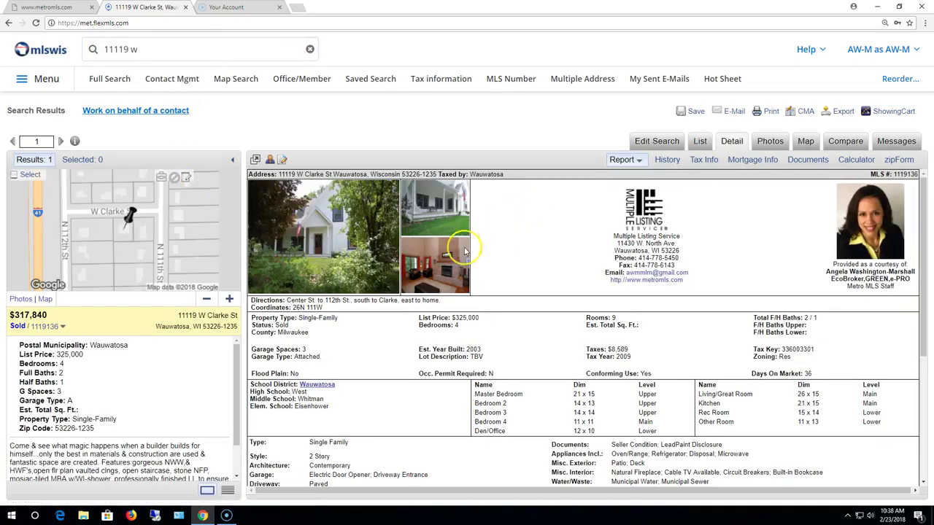
# Step: Show the listing's property history and expand the change logs of listings 1119136, 1094952 and 1090757
pyautogui.click(668, 162)
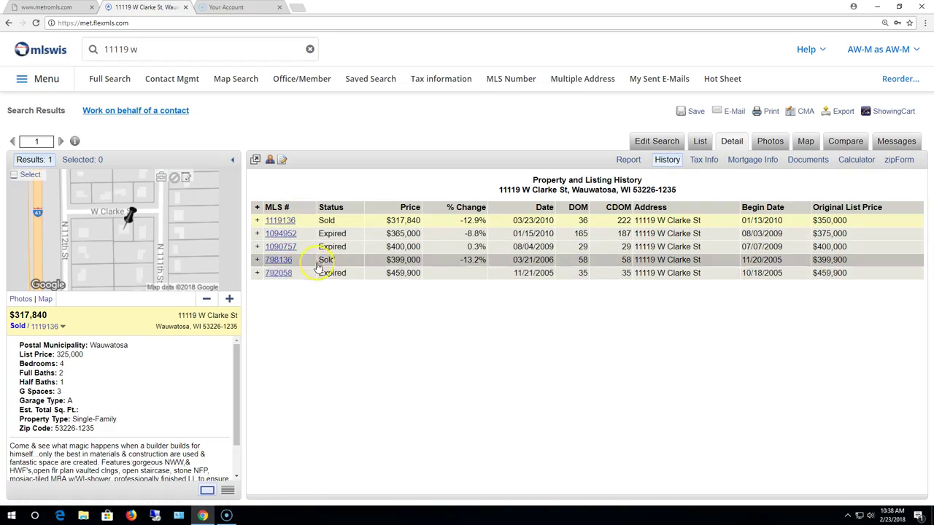
pyautogui.click(256, 221)
pyautogui.scroll(-5, 285, 263)
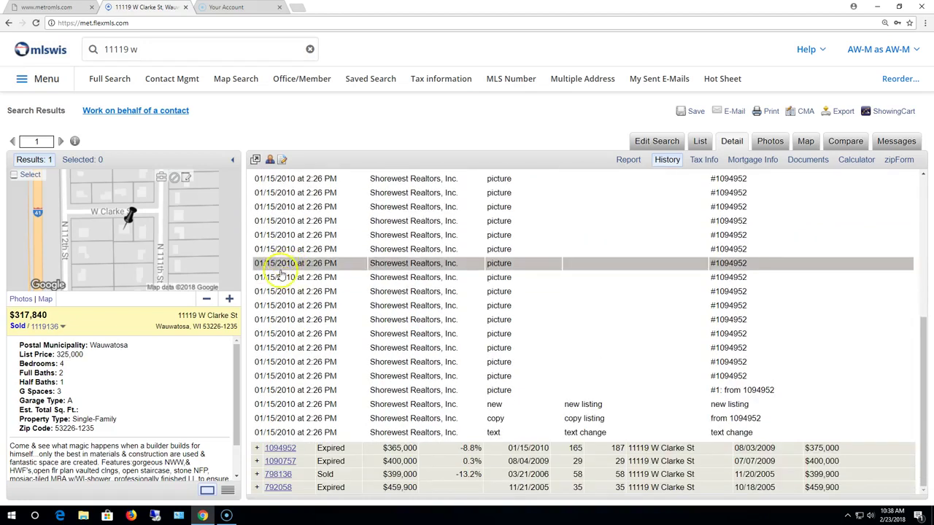
pyautogui.click(257, 448)
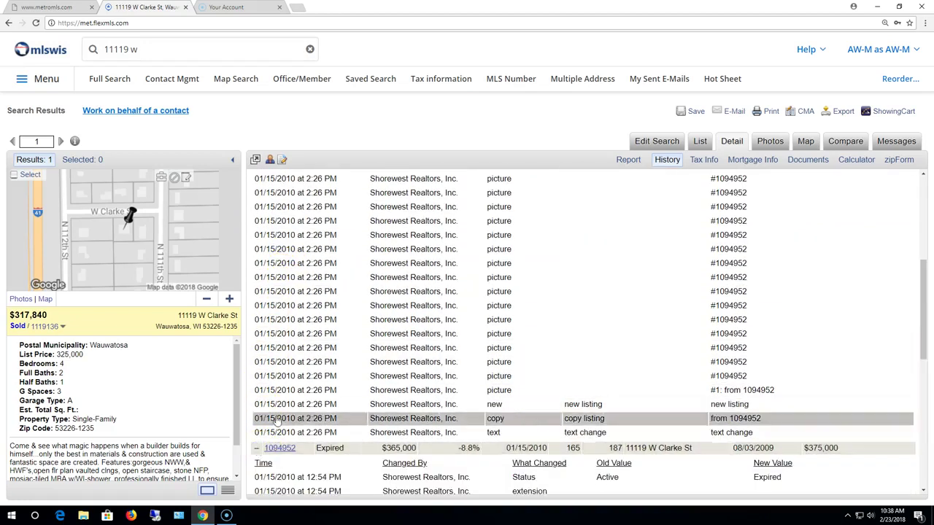
pyautogui.scroll(-5, 284, 380)
pyautogui.scroll(-1, 288, 410)
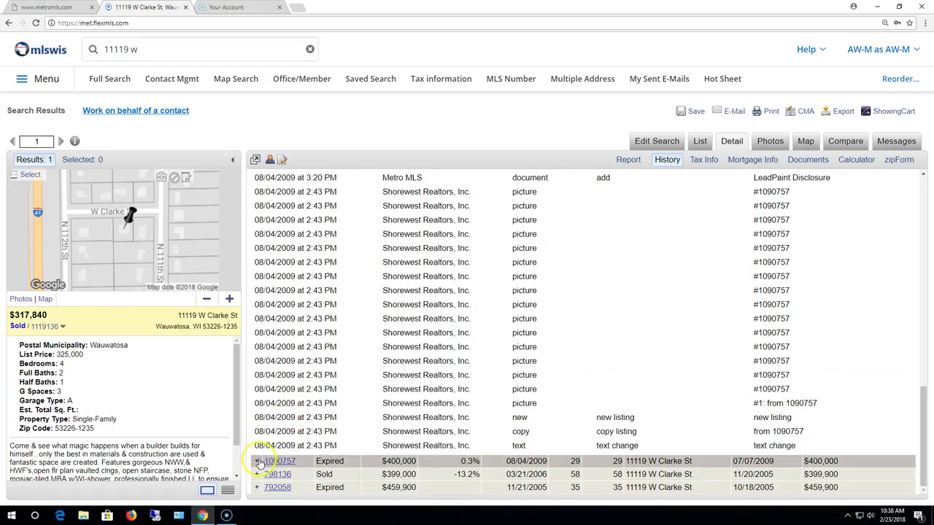
pyautogui.click(256, 461)
pyautogui.scroll(-6, 313, 409)
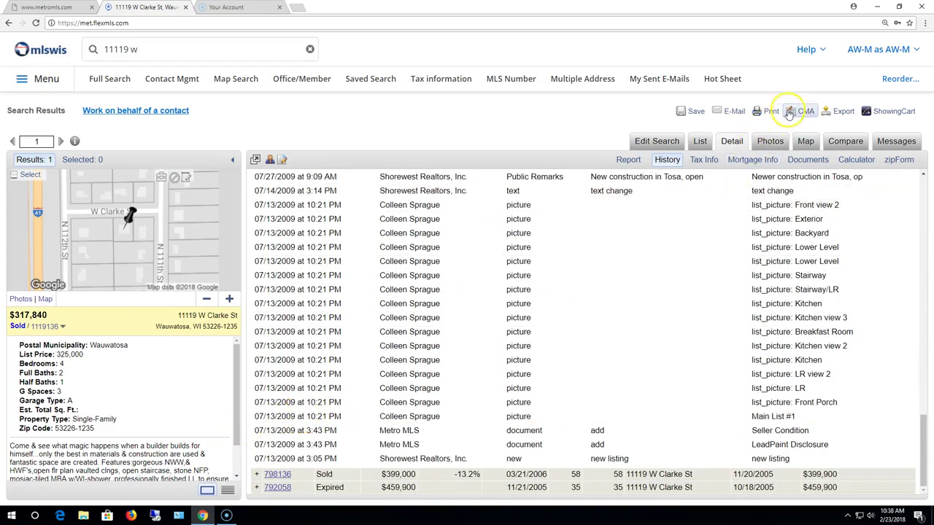
# Step: Set up a print report for the current listing with Property History instead of the full report, and preview it
pyautogui.click(768, 111)
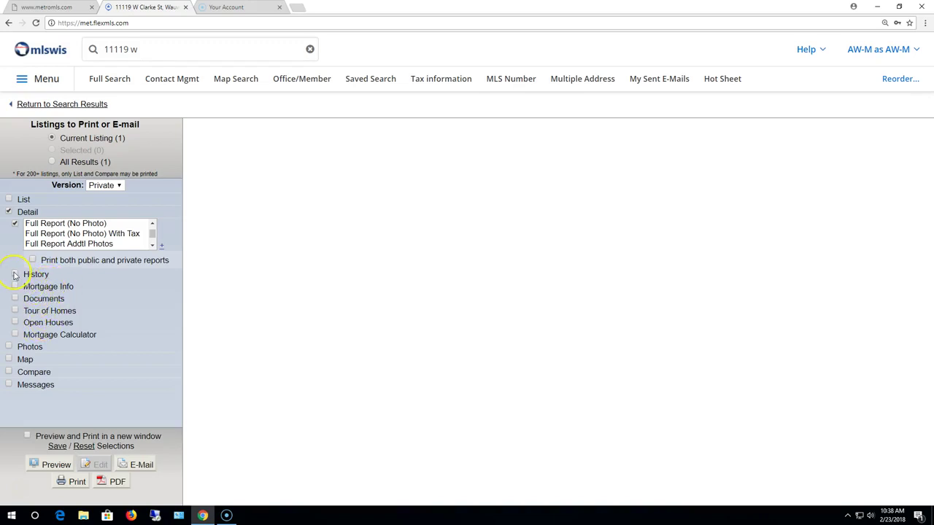
pyautogui.click(15, 275)
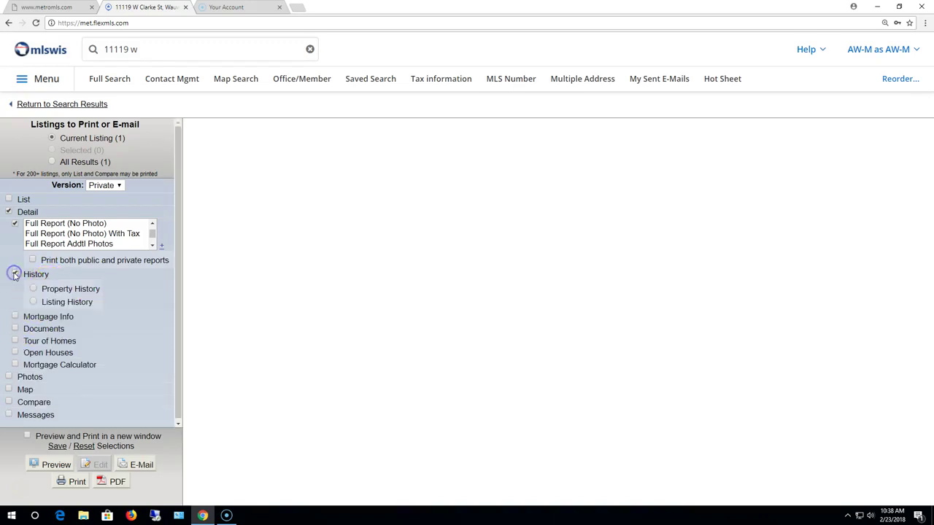
pyautogui.click(14, 225)
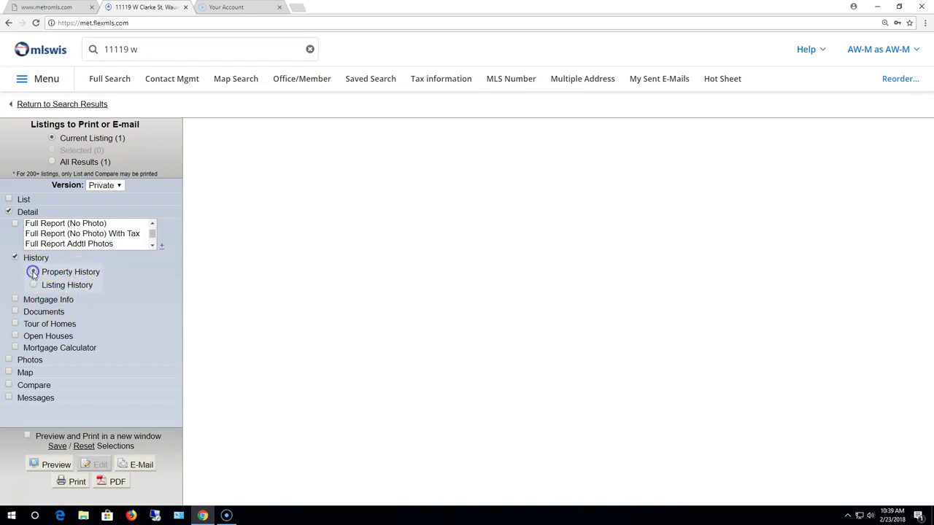
pyautogui.click(52, 464)
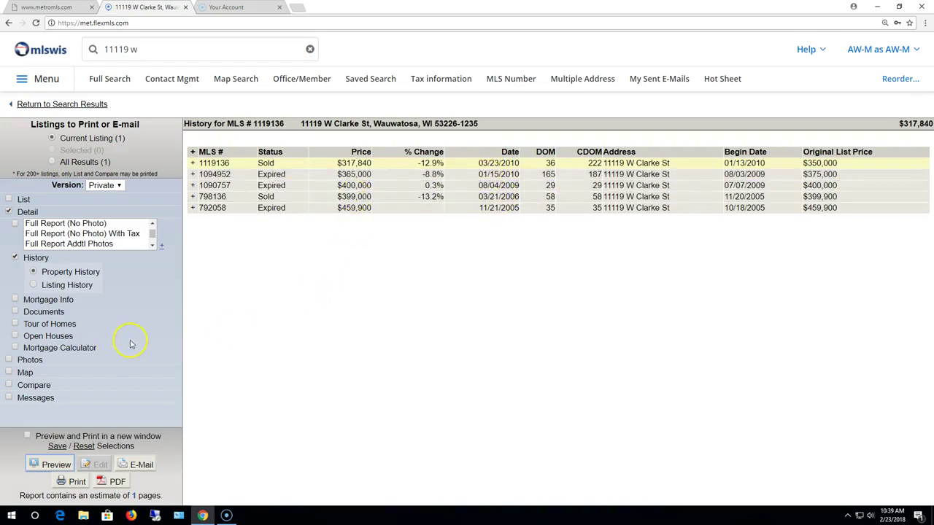
# Step: Switch the print report to Listing History, preview it again and review the change logs of all listings
pyautogui.click(33, 285)
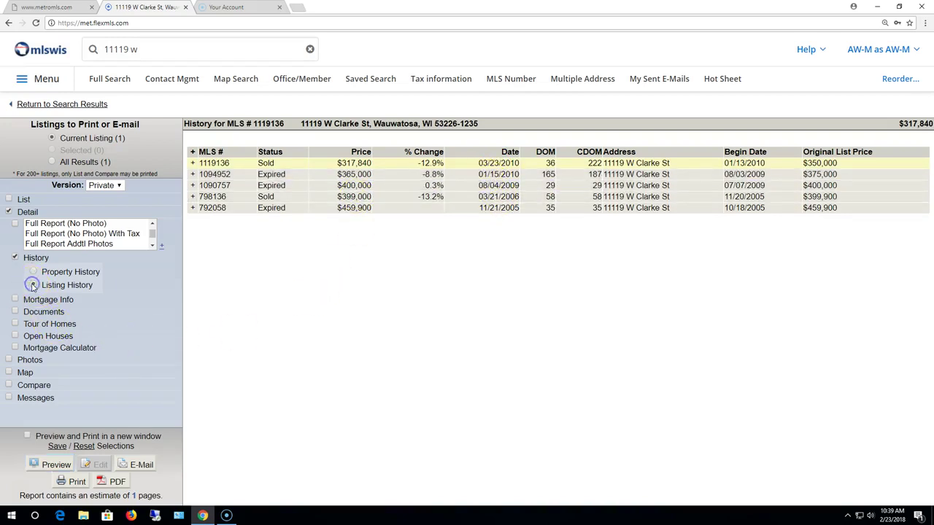
pyautogui.click(45, 466)
pyautogui.scroll(-3, 219, 343)
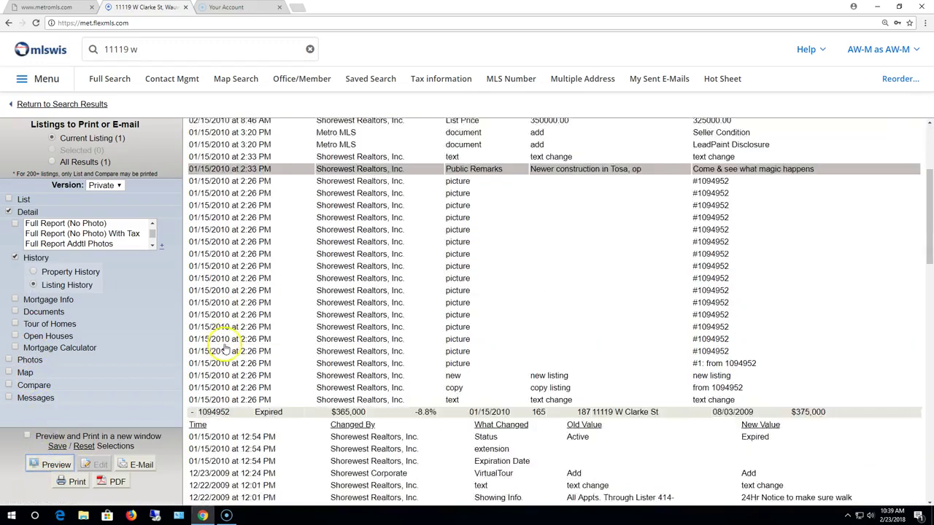
pyautogui.scroll(-15, 226, 351)
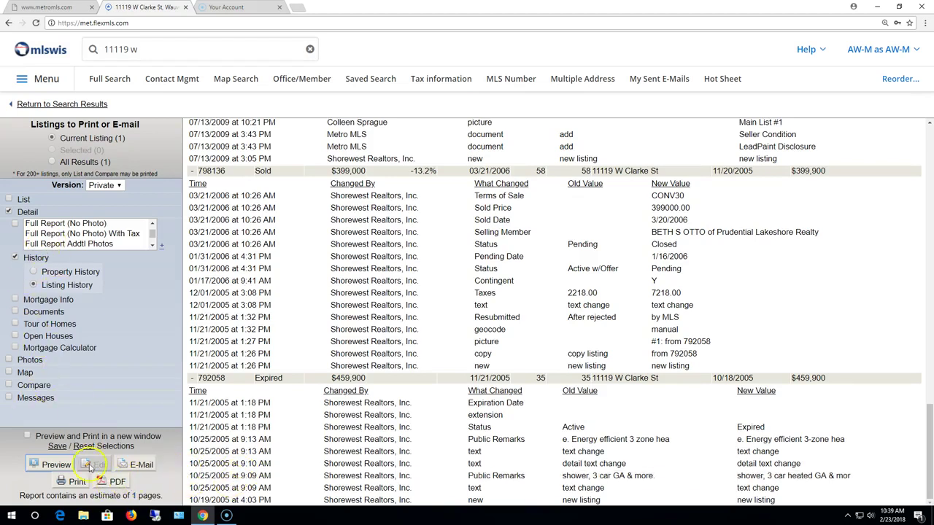
pyautogui.scroll(3, 303, 400)
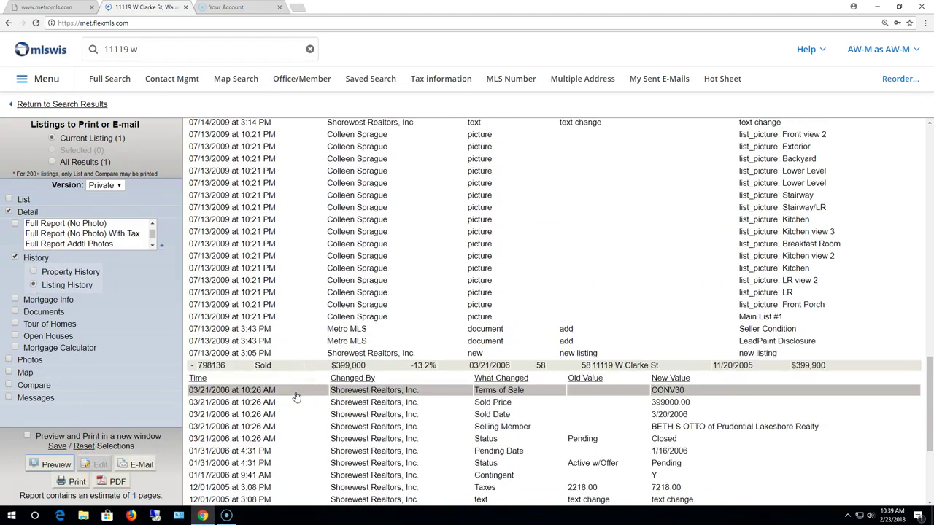
pyautogui.scroll(3, 296, 397)
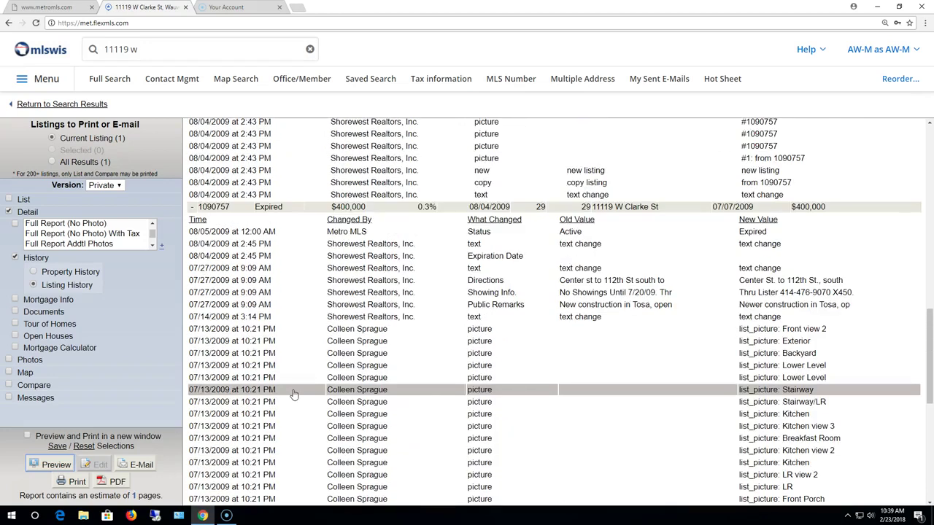